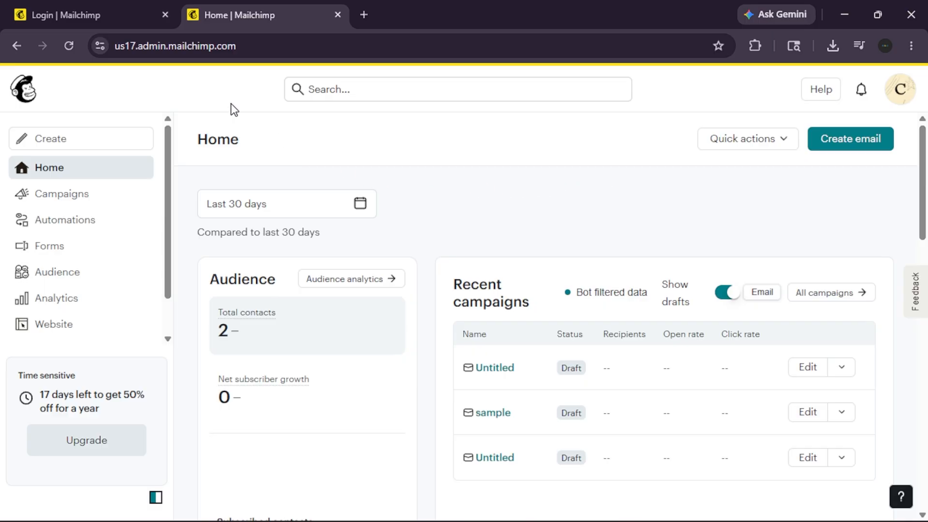
Step: Look over the Mailchimp login page in the other browser tab, and return to the account's home page
left_click(101, 2)
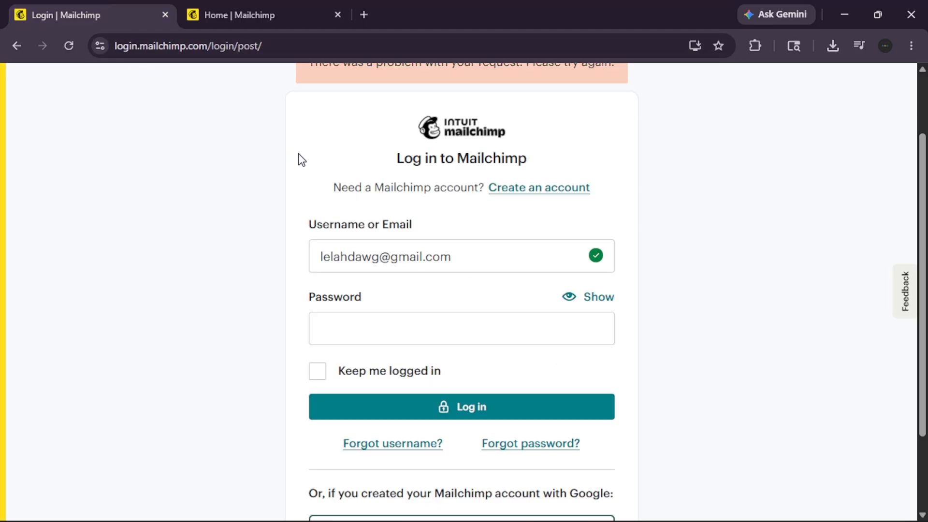
scroll(298, 153, "down", 3)
scroll(297, 154, "up", 1)
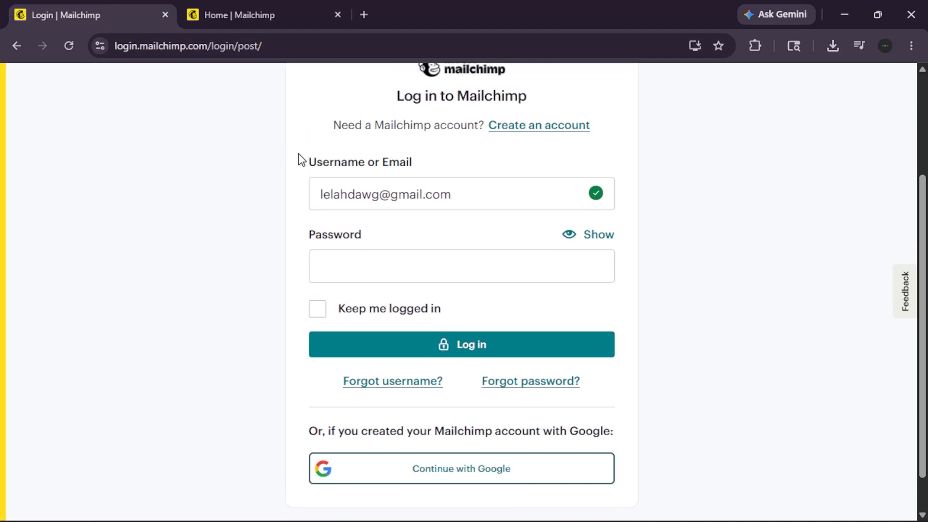
left_click(303, 20)
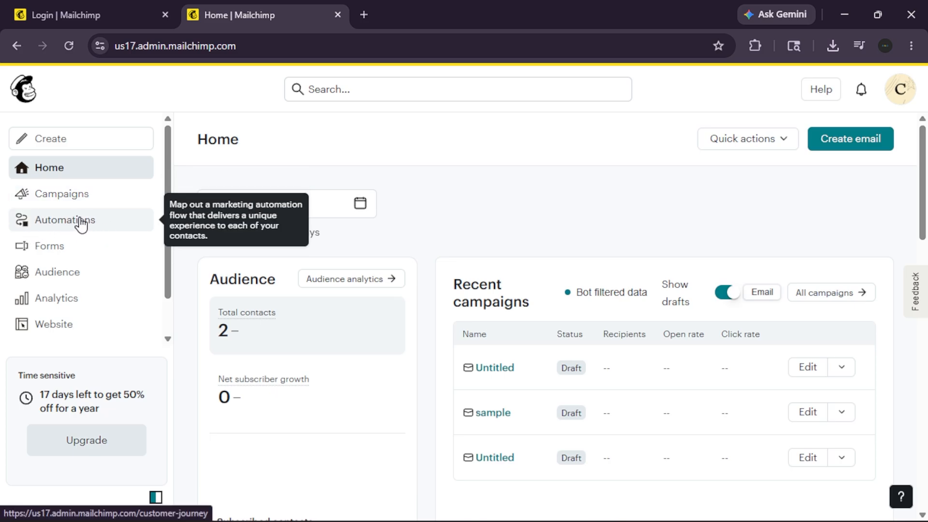
Step: Open the Welcome new contacts template from the automation flow templates
left_click(116, 223)
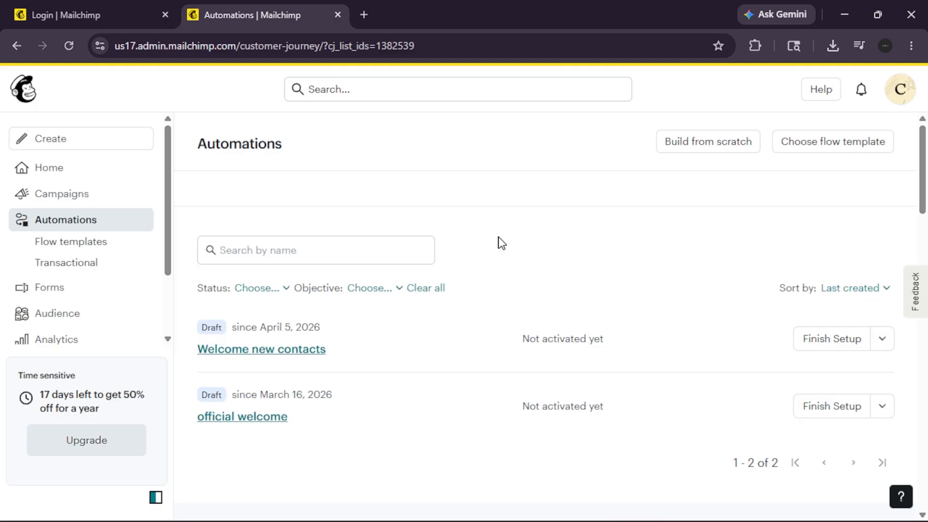
left_click(856, 154)
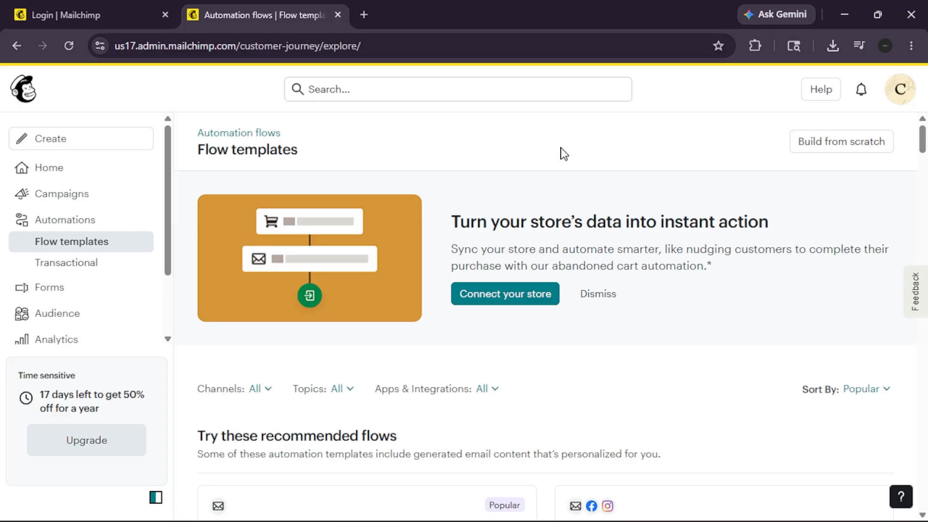
scroll(576, 313, "down", 3)
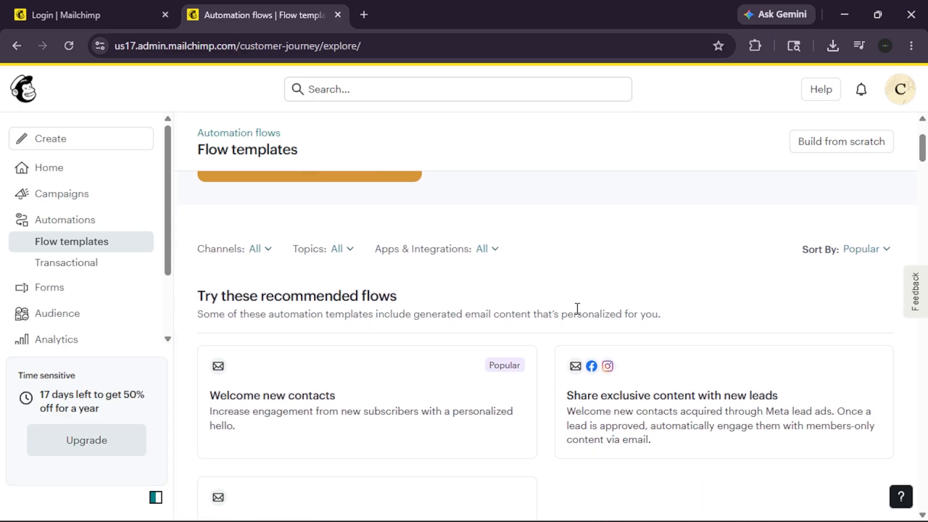
scroll(576, 310, "down", 2)
scroll(575, 314, "down", 1)
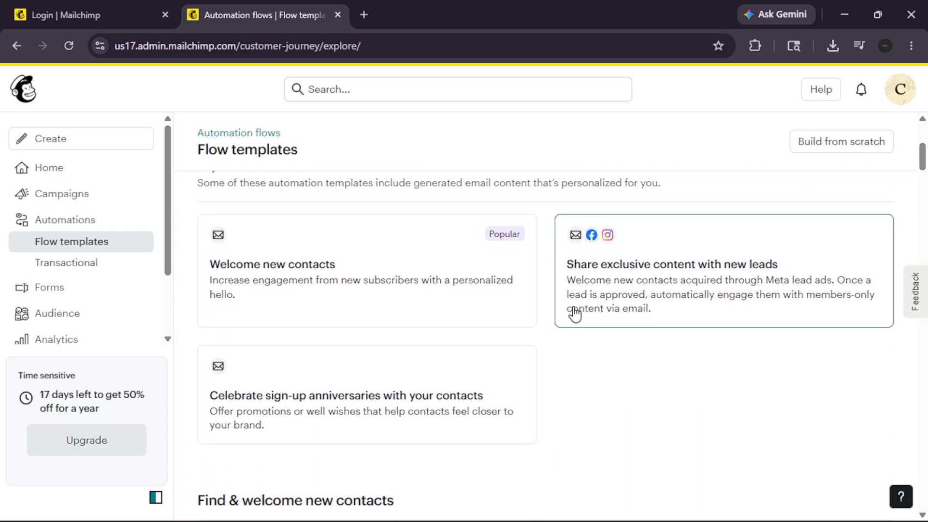
left_click(458, 292)
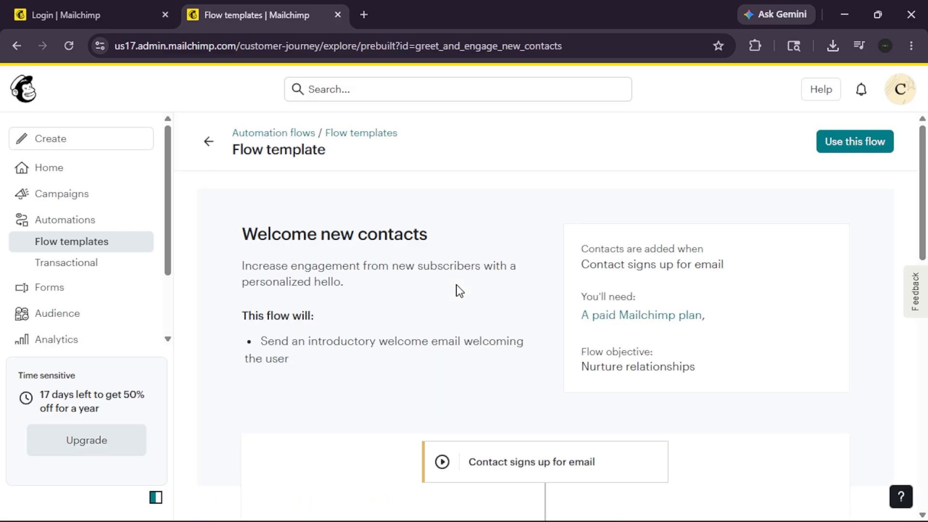
Step: Review the Welcome new contacts template's flow map from trigger to exit and create a flow from it
scroll(689, 361, "down", 1)
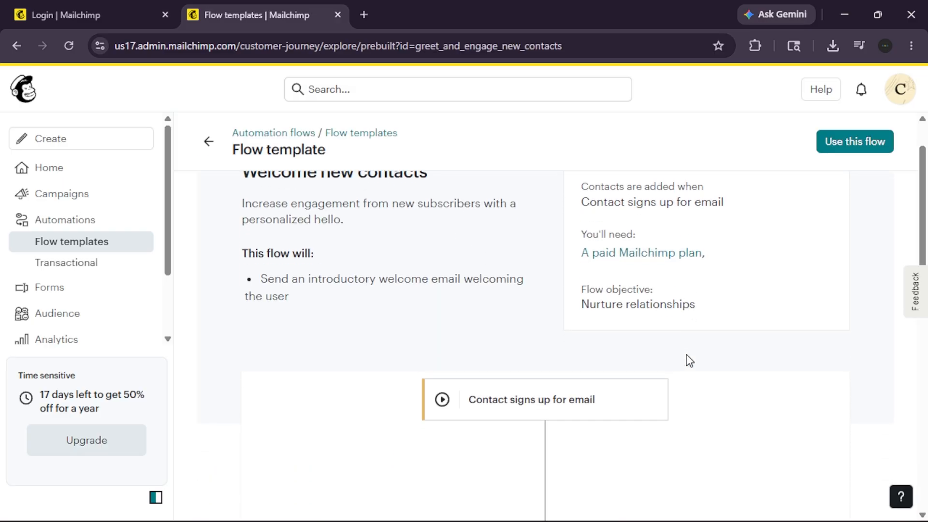
scroll(690, 361, "down", 2)
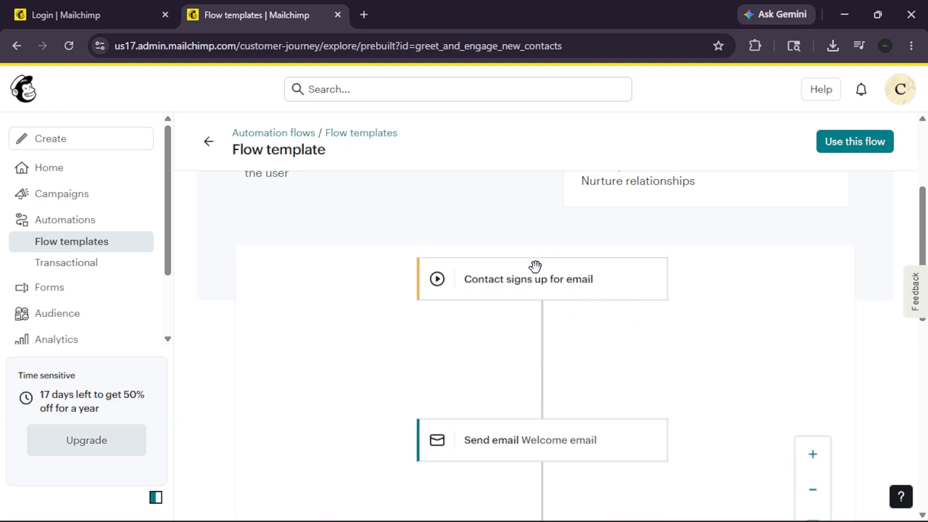
mouse_move(532, 265)
left_mouse_down()
mouse_move(502, 265)
mouse_move(511, 261)
mouse_move(516, 271)
left_mouse_up()
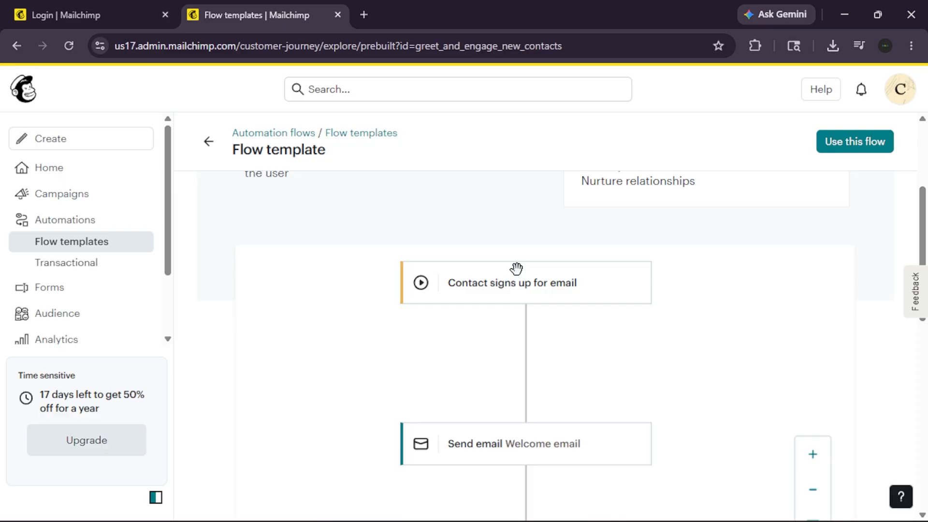
scroll(588, 327, "down", 5)
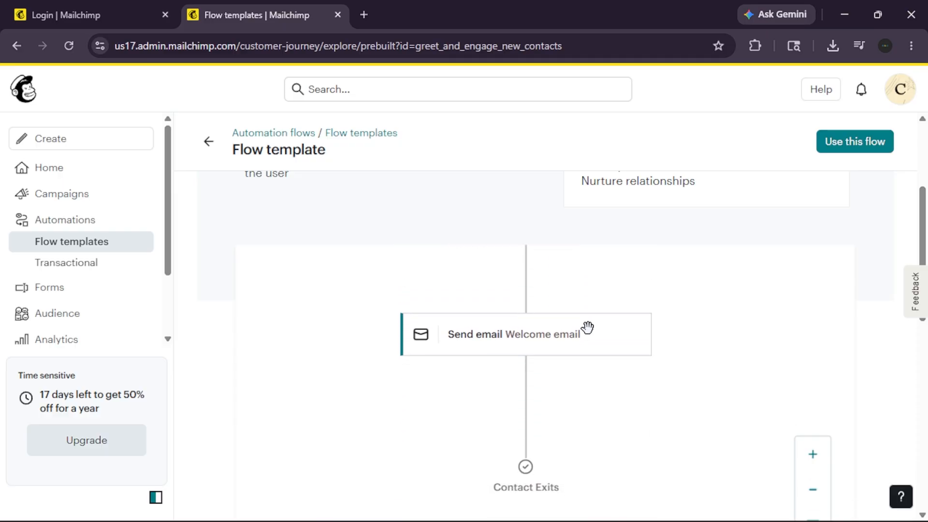
scroll(588, 328, "down", 1)
scroll(588, 328, "down", 5)
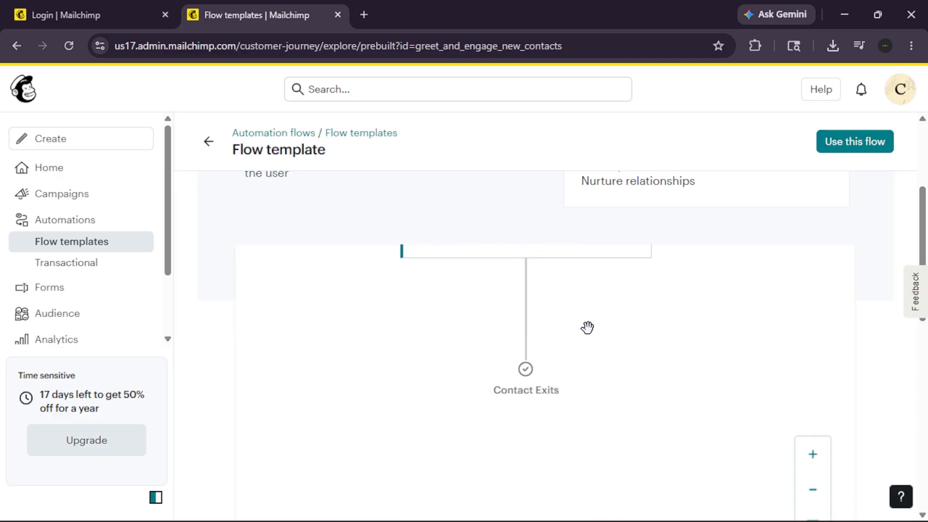
scroll(560, 369, "up", 10)
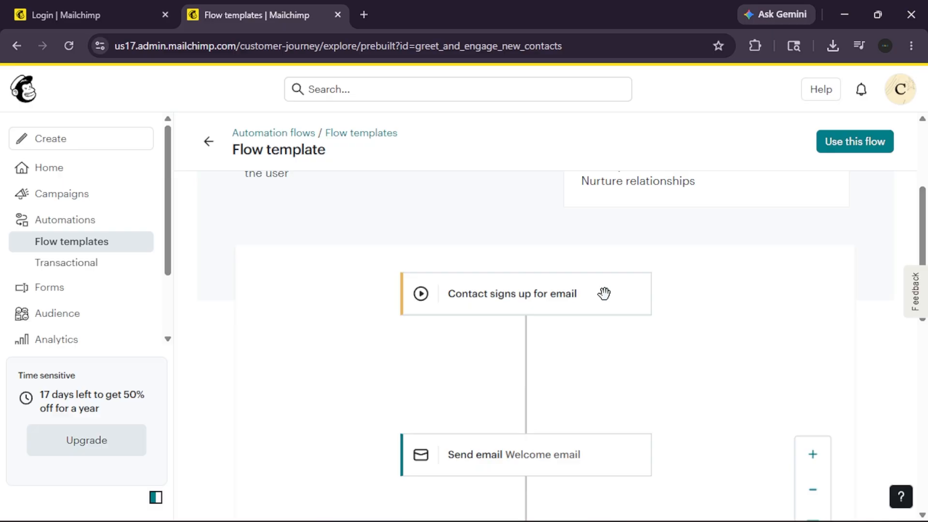
scroll(605, 294, "up", 5)
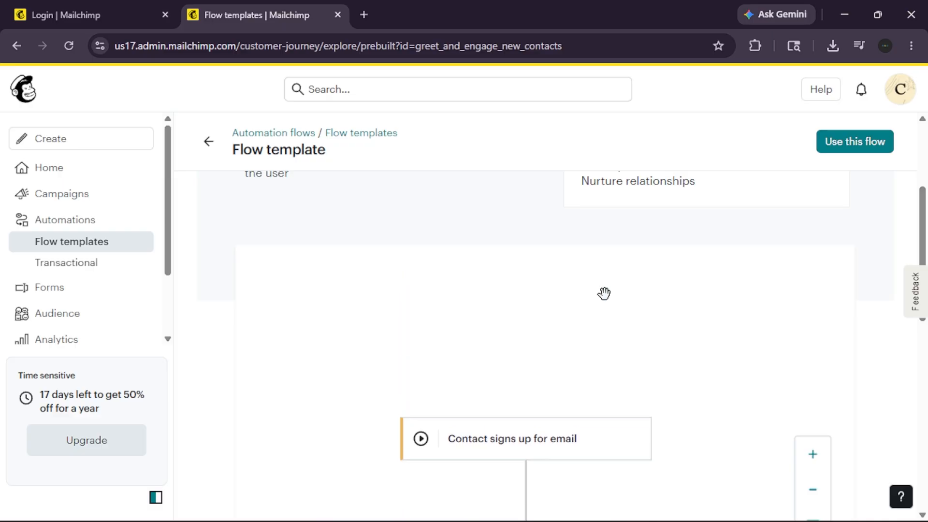
left_click(872, 151)
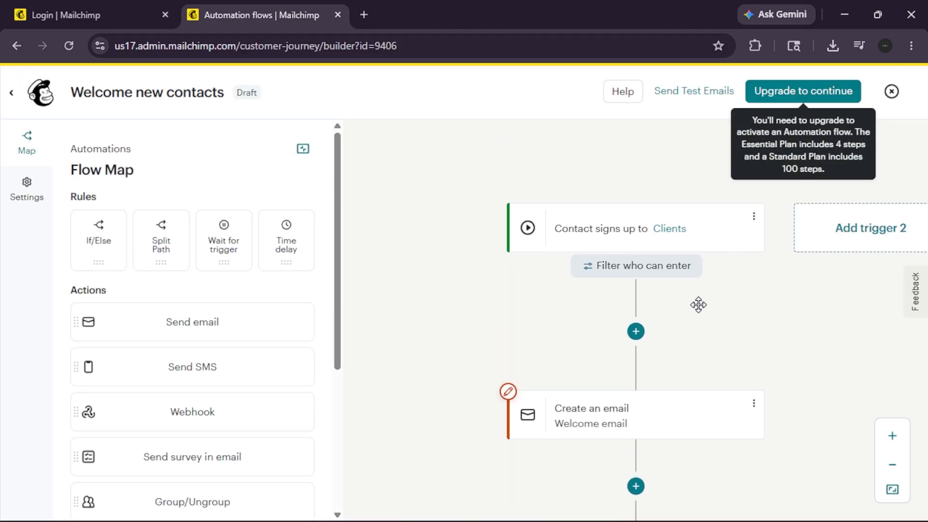
Step: Include imported contacts in the flow's email sign-up trigger for the Clients audience and save the trigger
left_click(669, 236)
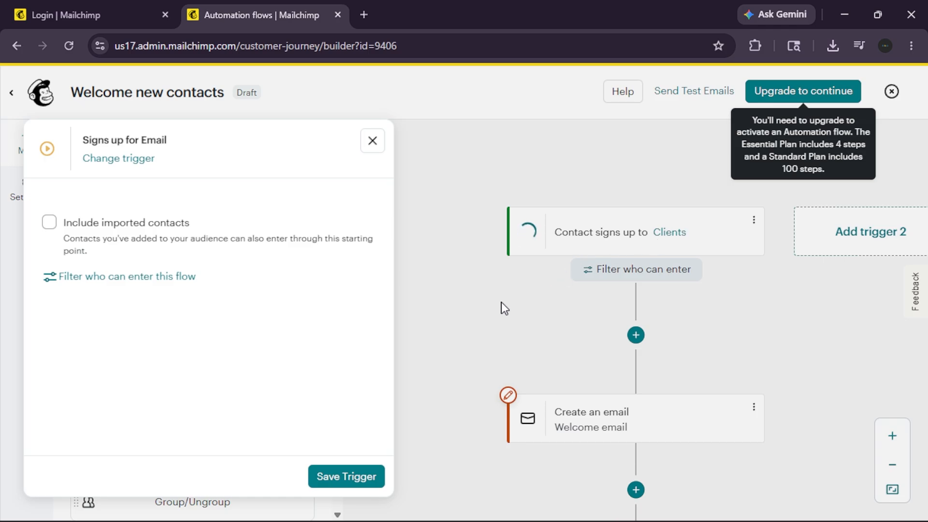
left_click(49, 223)
left_click(359, 476)
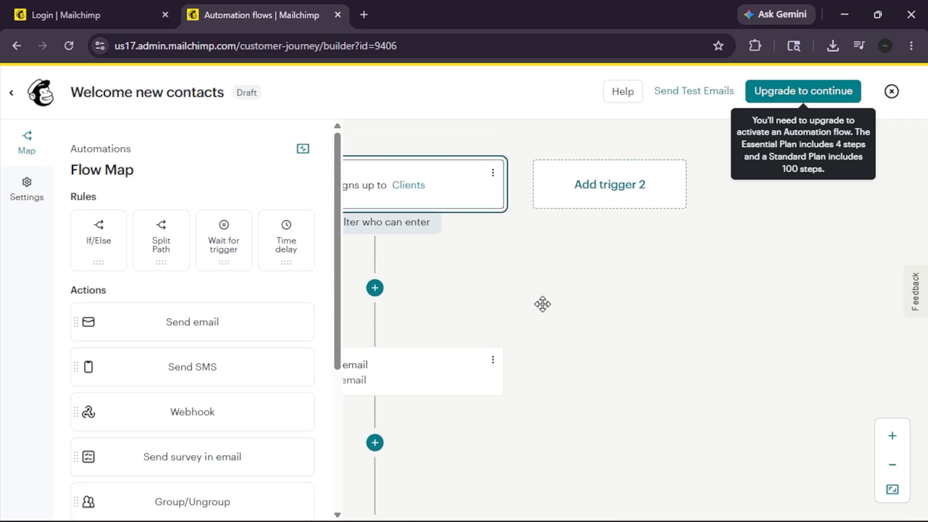
Step: Add Signs up for Email as the flow's second trigger and close its settings without saving them
left_click(643, 195)
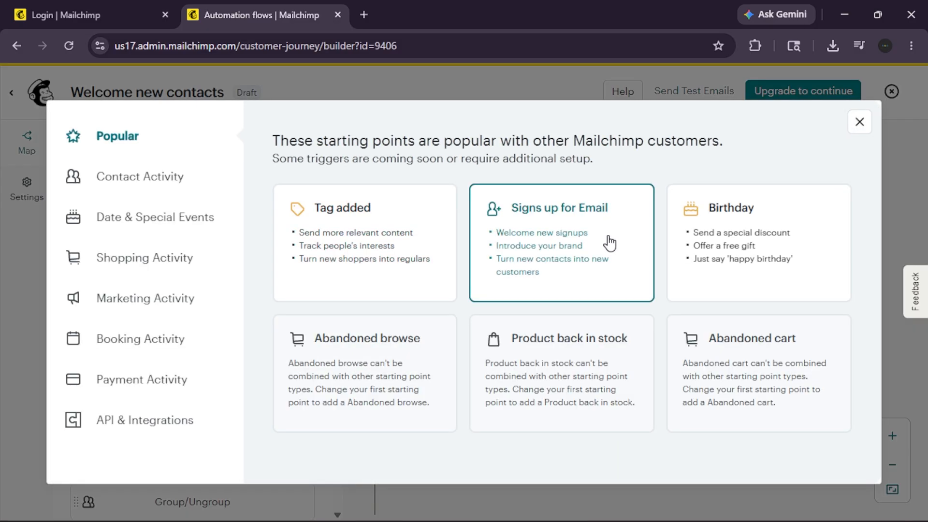
left_click(609, 241)
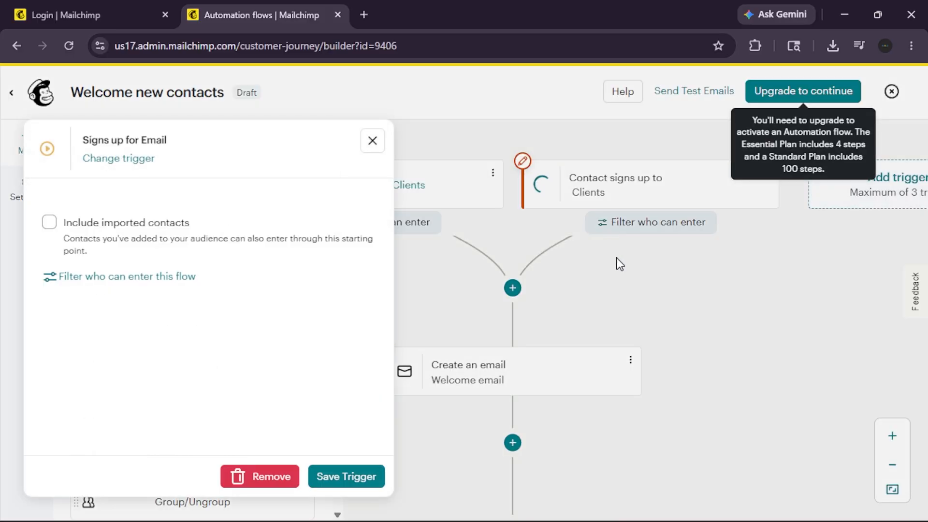
left_click(380, 140)
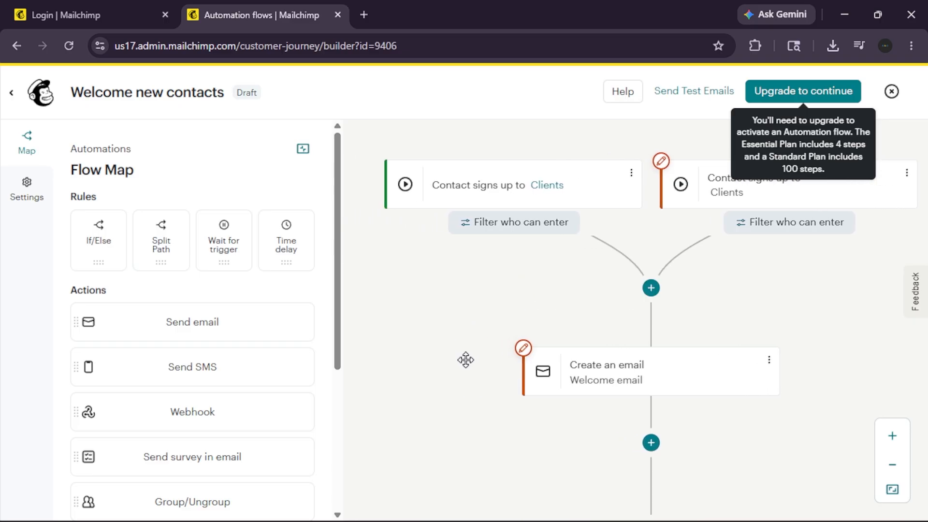
Step: View the plan upgrade offer required to activate the flow and return to the flow map
scroll(465, 361, "down", 2)
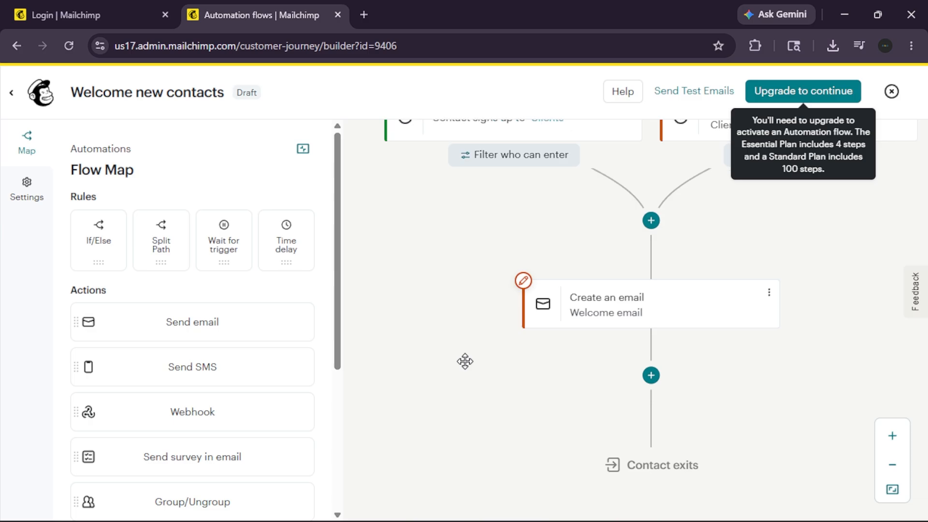
scroll(466, 361, "right", 1)
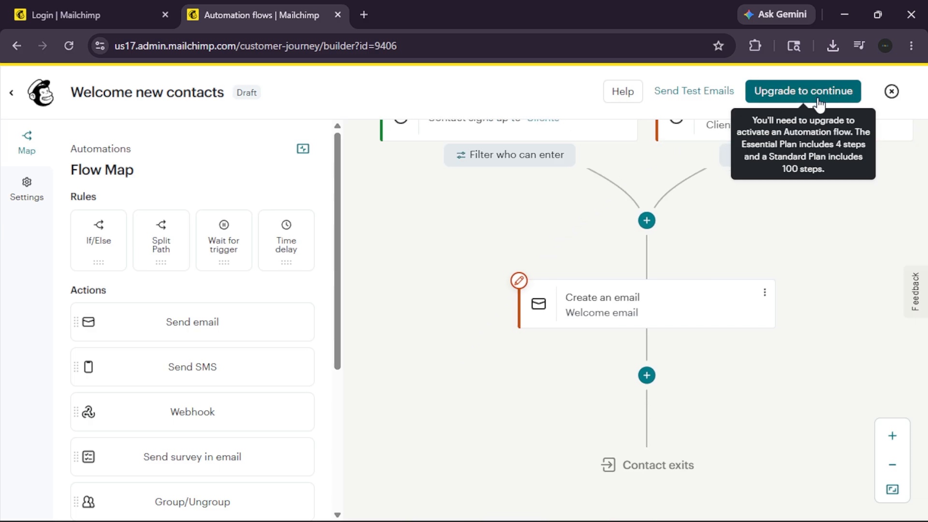
left_click(818, 92)
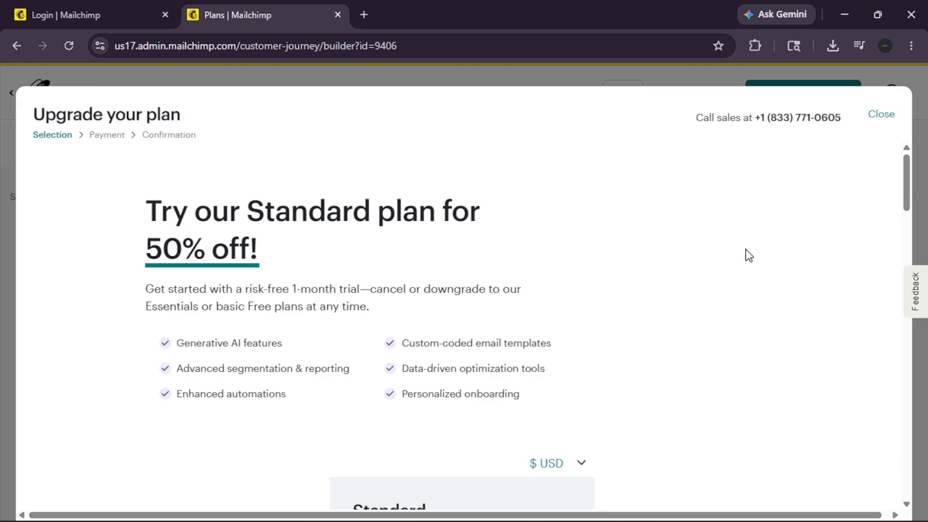
left_click(882, 115)
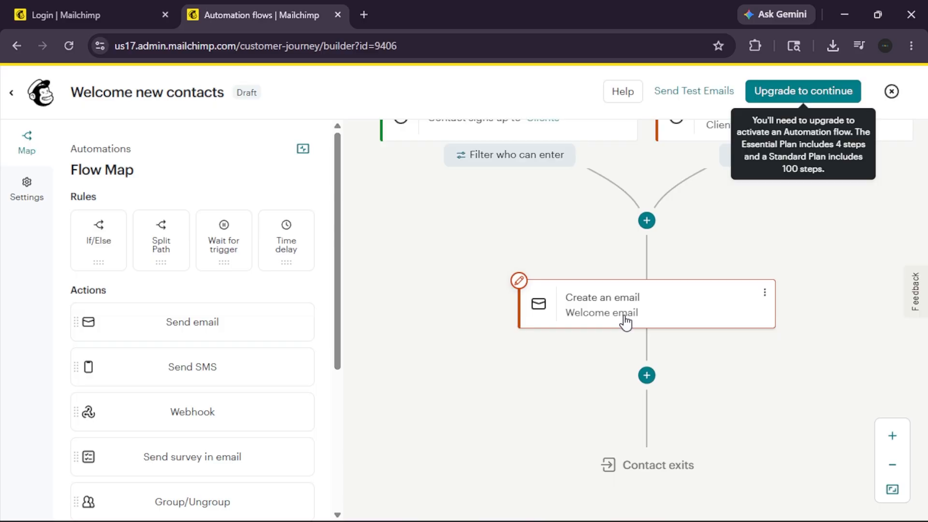
Step: Set the welcome email's To field to Their First Name, save it, and close the email settings
left_click(518, 273)
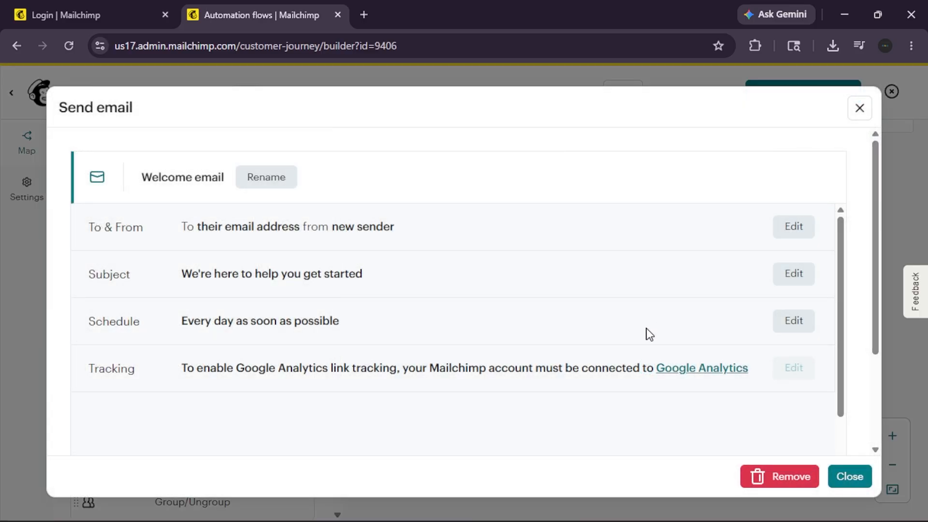
left_click(776, 233)
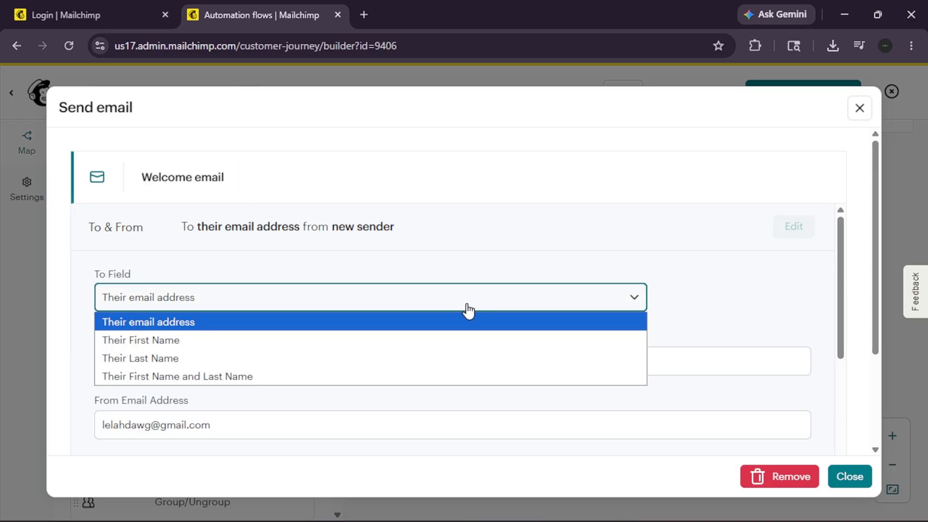
left_click(418, 344)
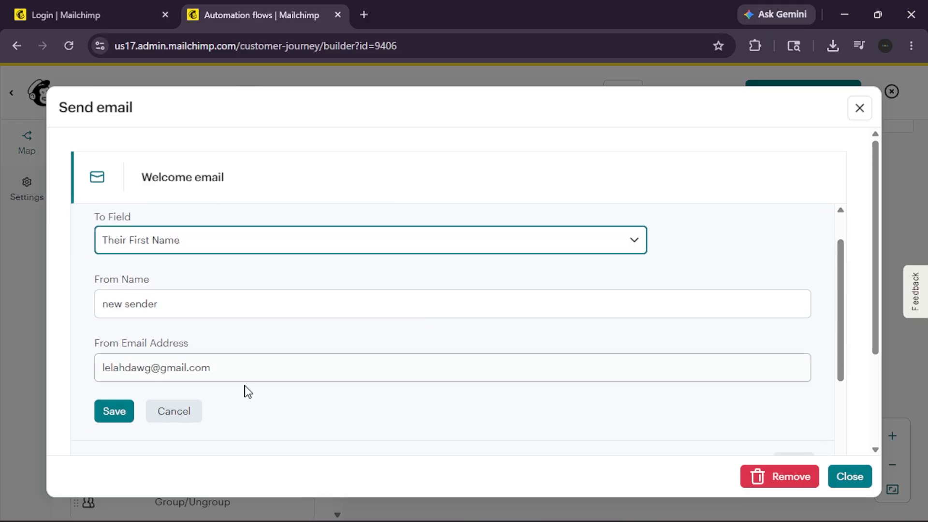
left_click(127, 414)
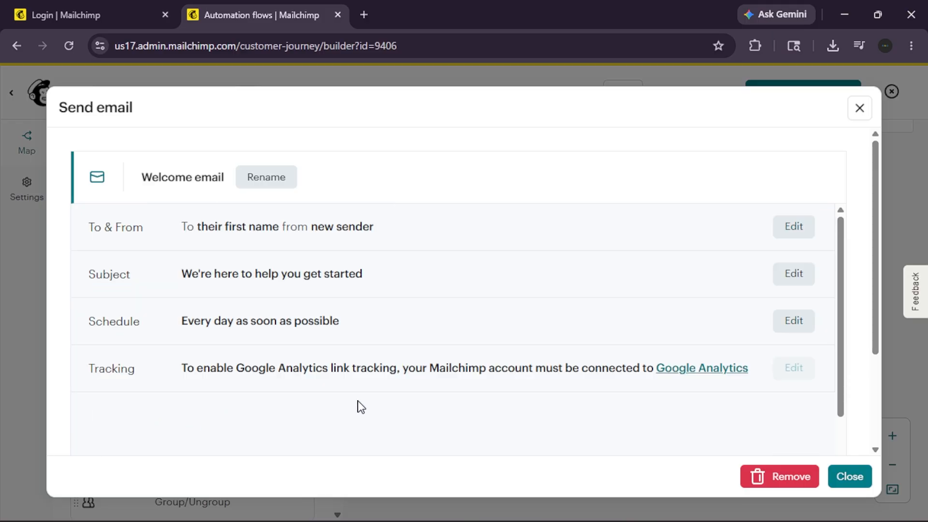
left_click(849, 476)
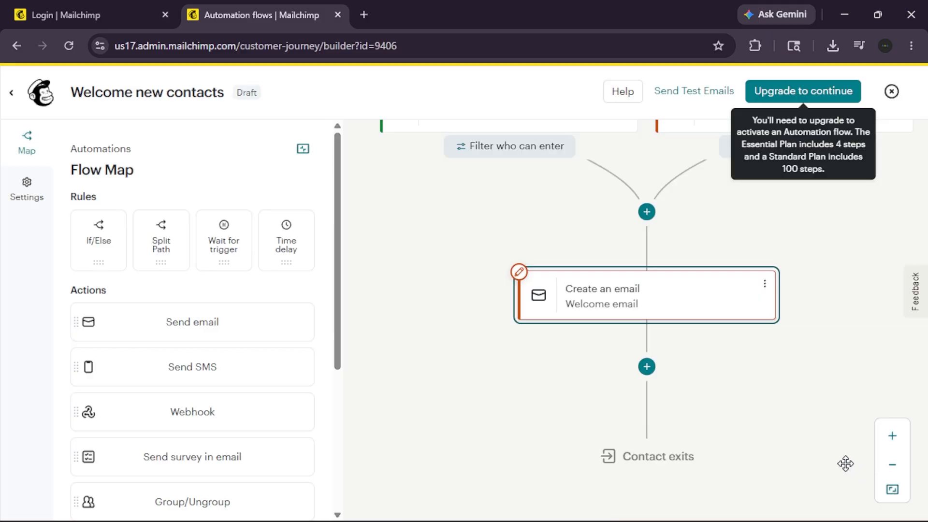